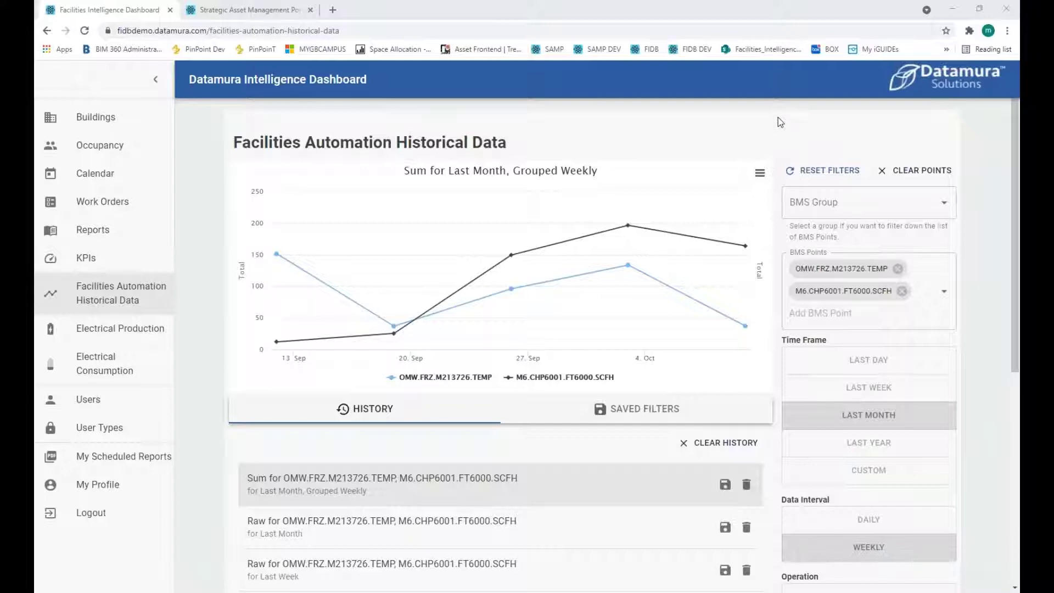
Open the menu on the last-month weekly sum chart for OMW.FRZ.M213726.TEMP and M6.CHP6001.FT6000.SCFH.
mouse_move(690, 321)
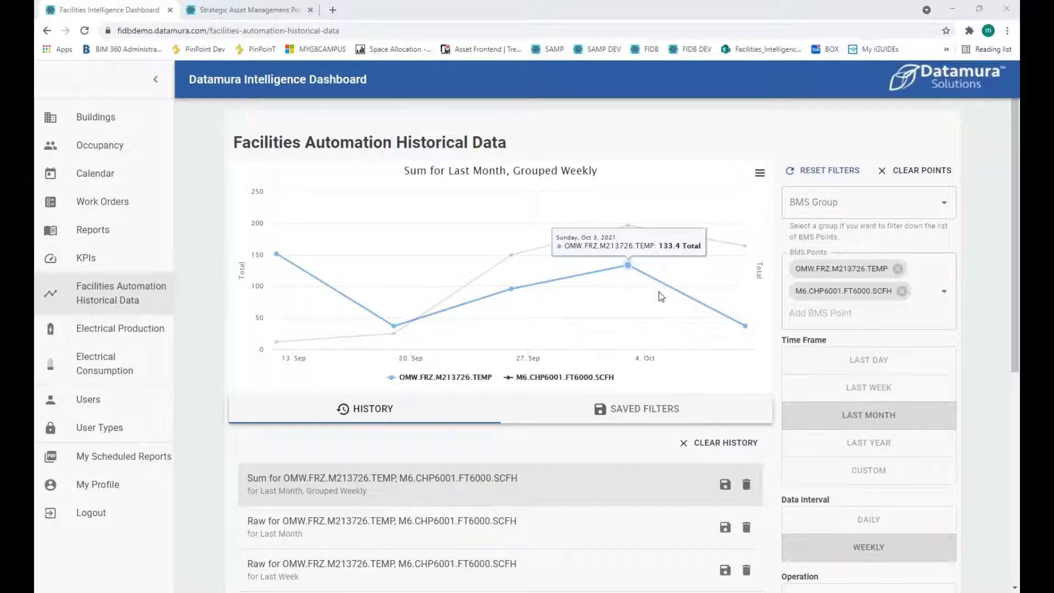
click(759, 174)
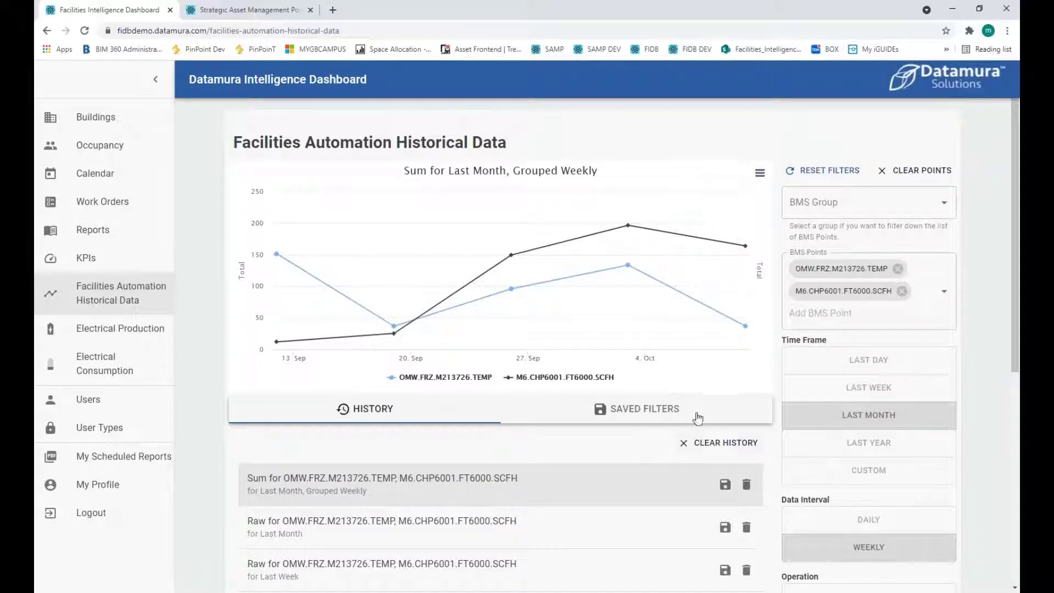
Begin saving the weekly sum query as a filter, try Daily/Weekly/Monthly email schedules, then cancel.
click(725, 485)
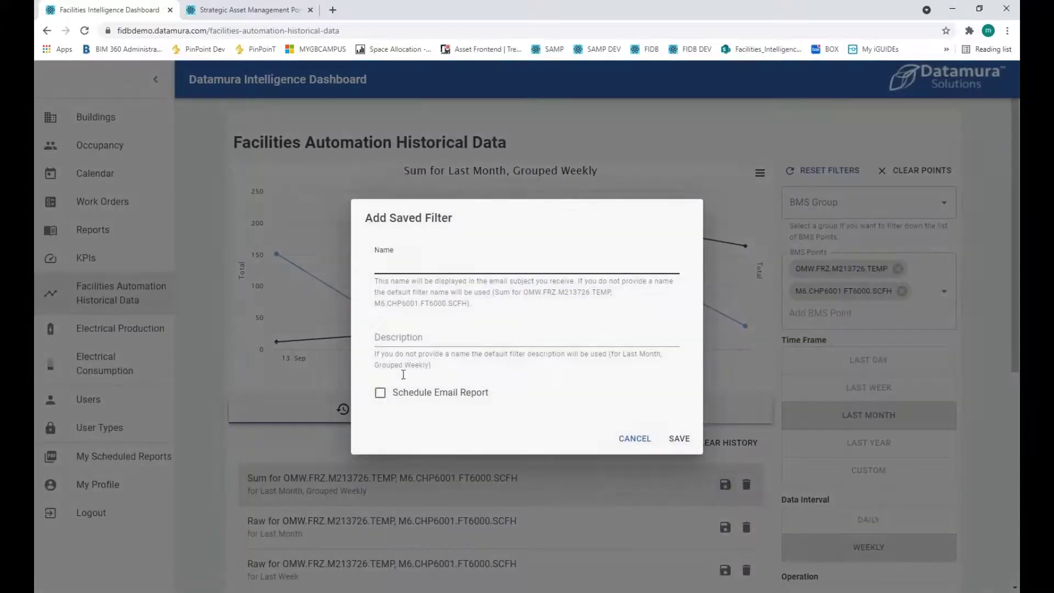
click(387, 394)
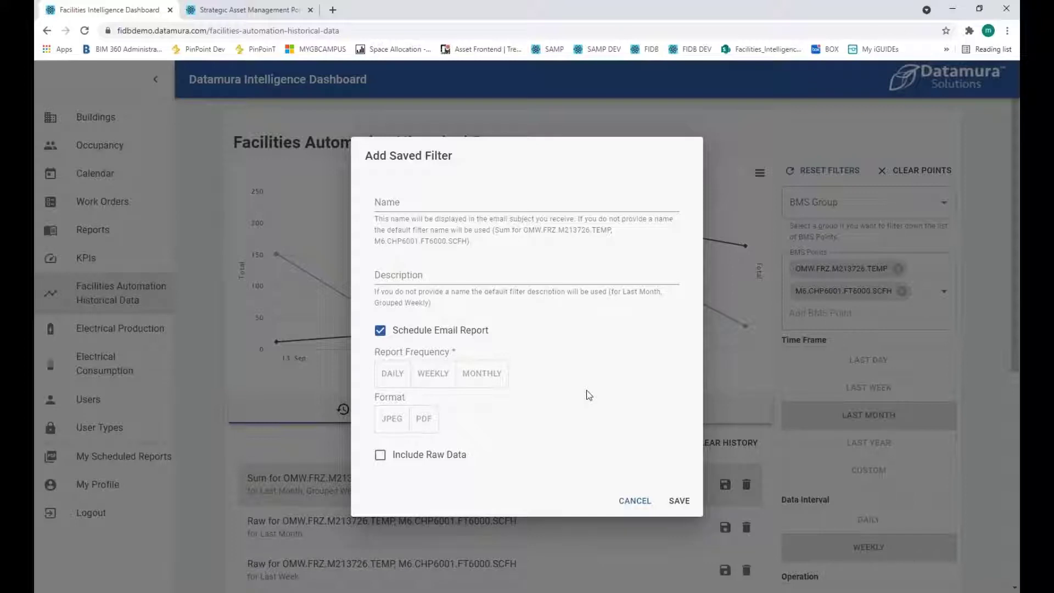
click(381, 381)
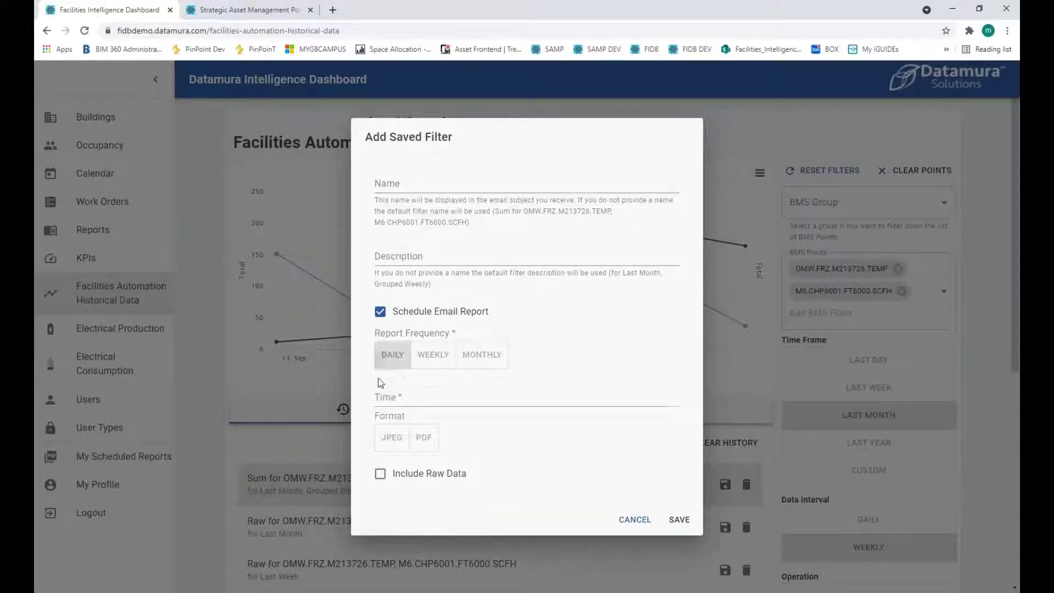
click(436, 355)
click(483, 335)
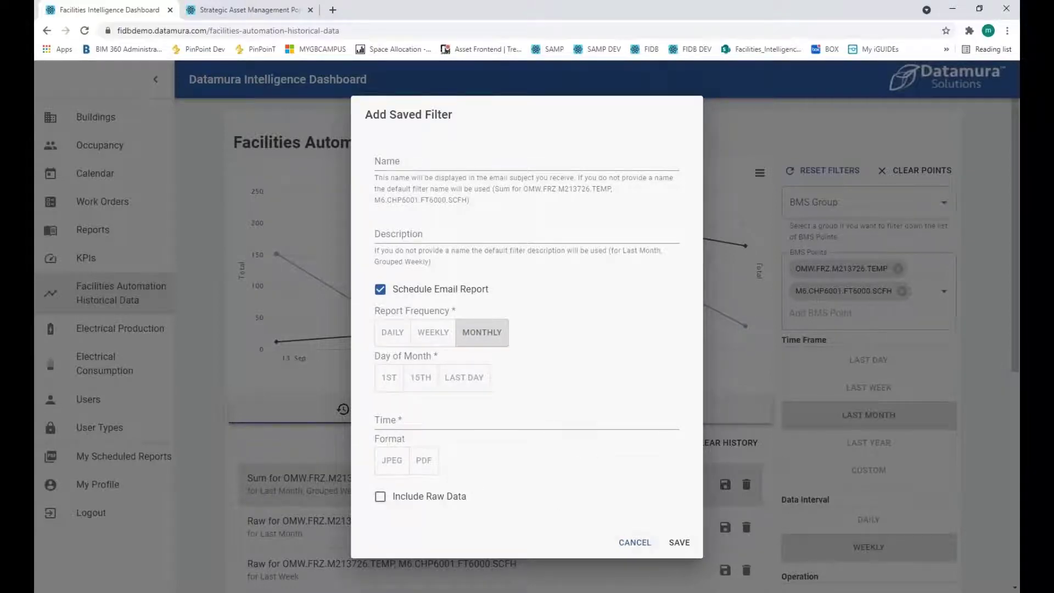
click(621, 542)
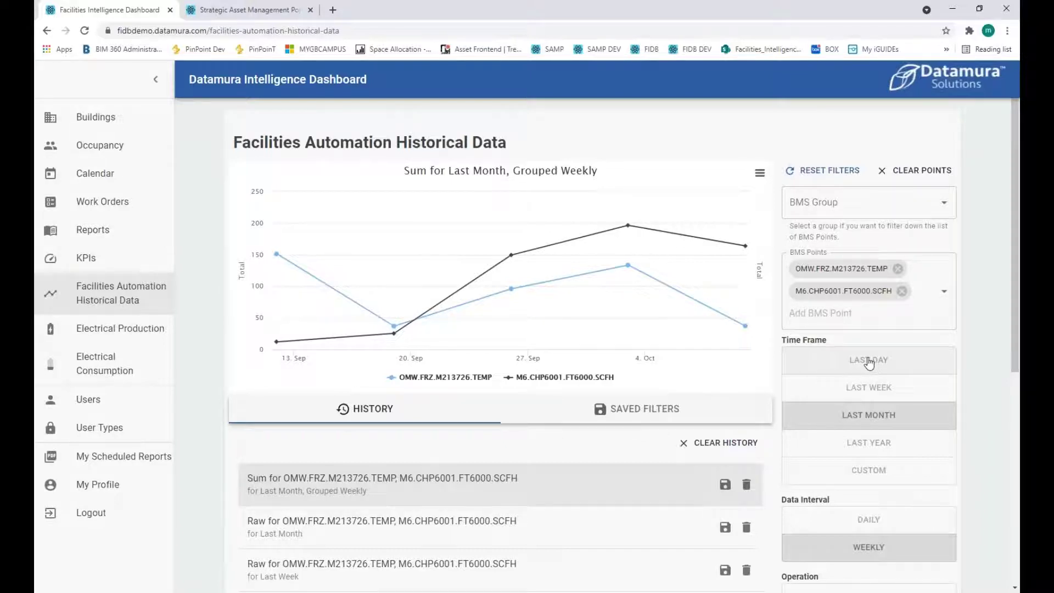
mouse_move(685, 282)
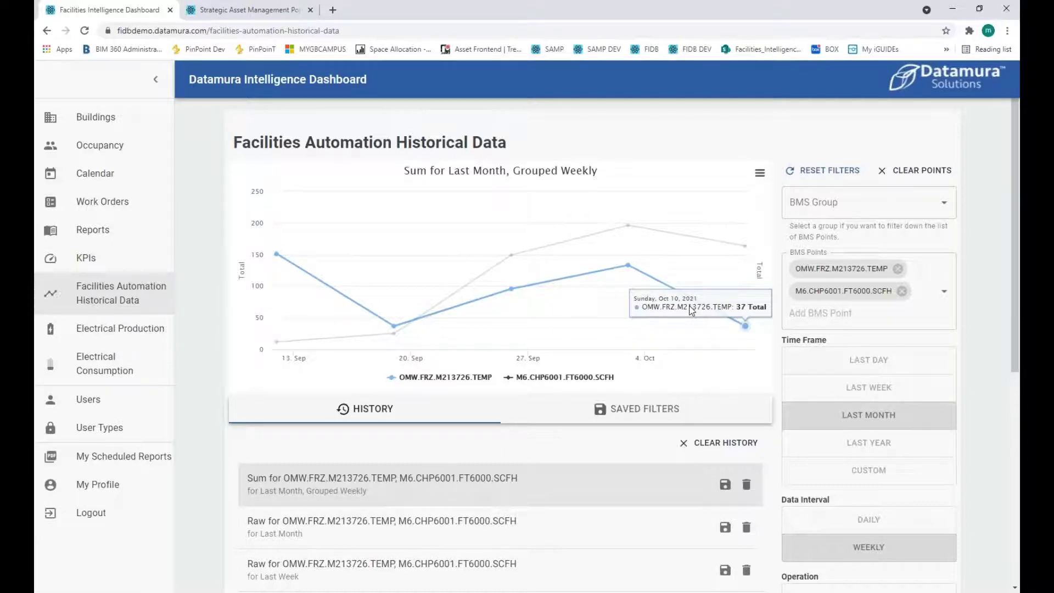
Show last week's daily unique occupants on the Occupancy page filtered to building 2 BAL ST.
click(113, 145)
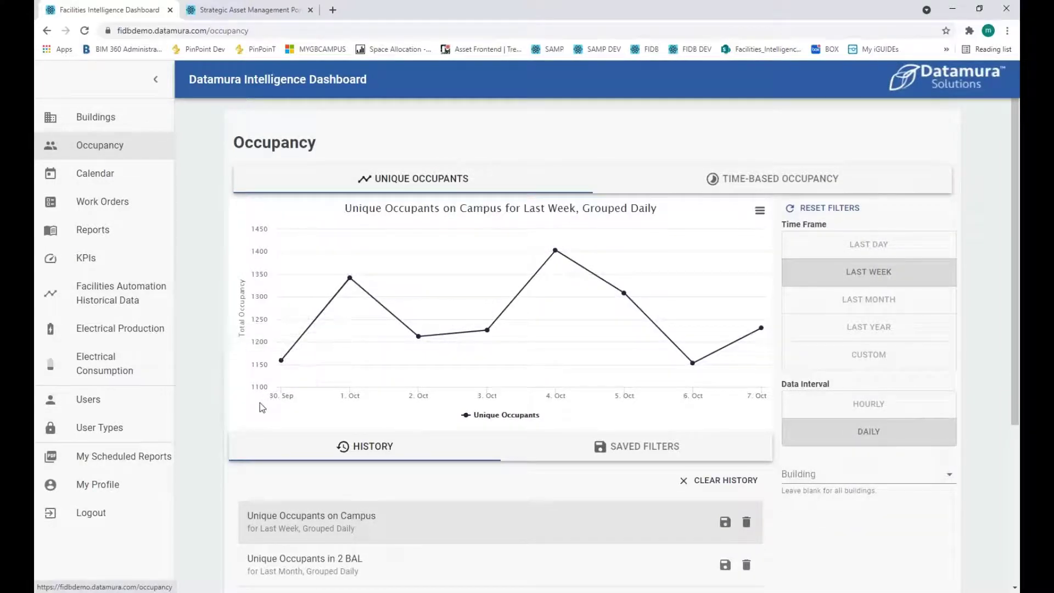
click(878, 478)
click(846, 412)
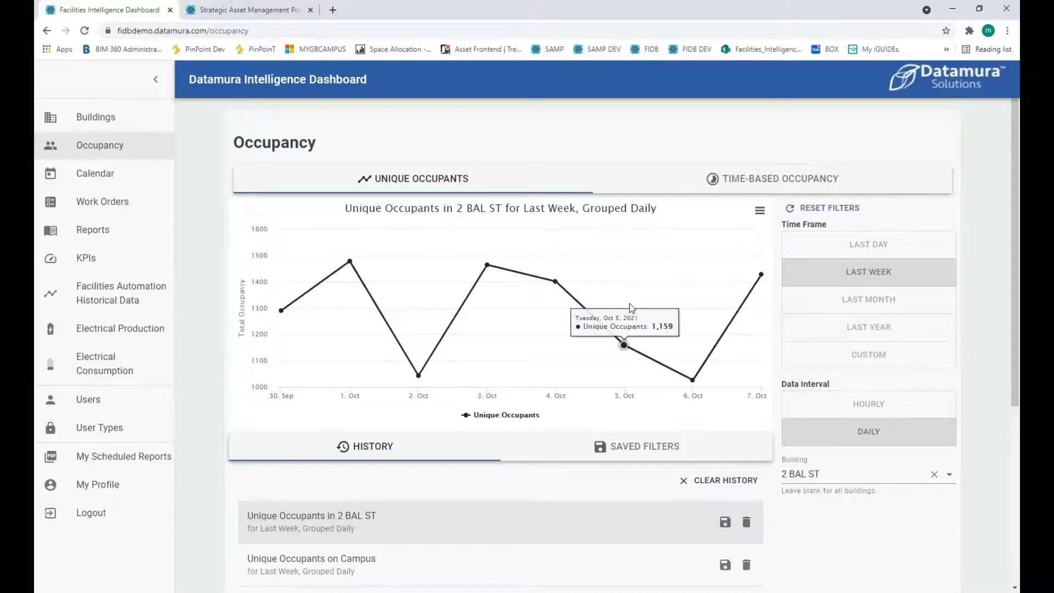
Switch to the Time-Based Occupancy chart for 101 DTM on 10/05/2021.
mouse_move(672, 354)
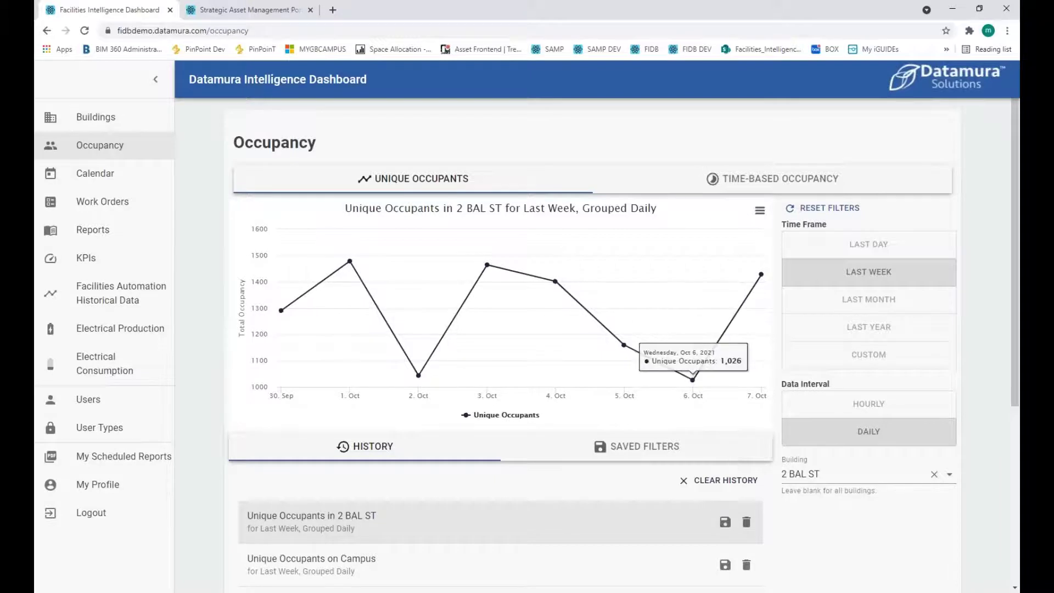
click(715, 178)
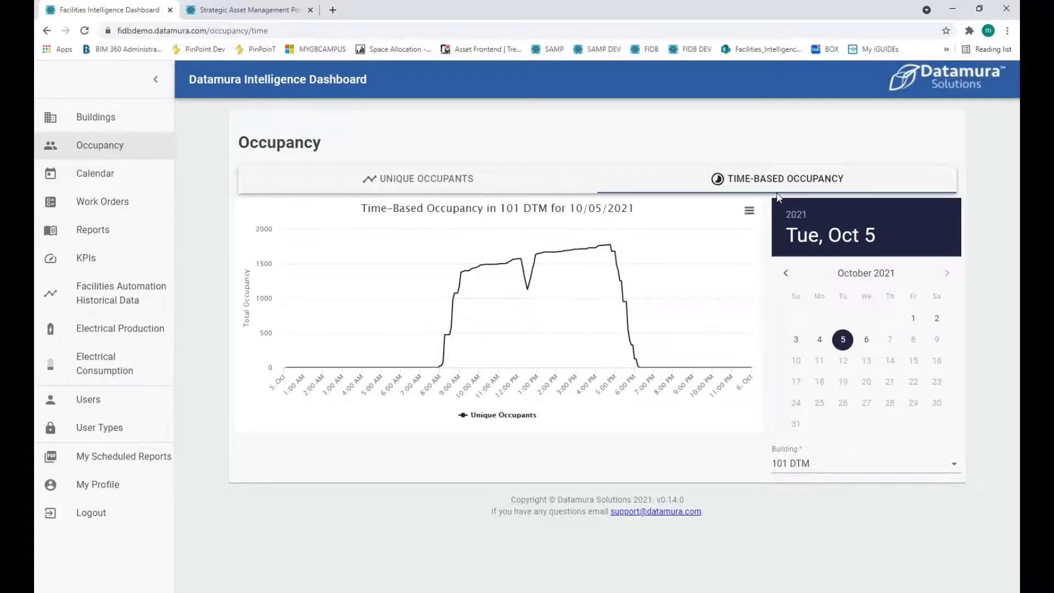
View the October 2021 Events Calendar, briefly limit it to public events, then show all event types.
click(91, 175)
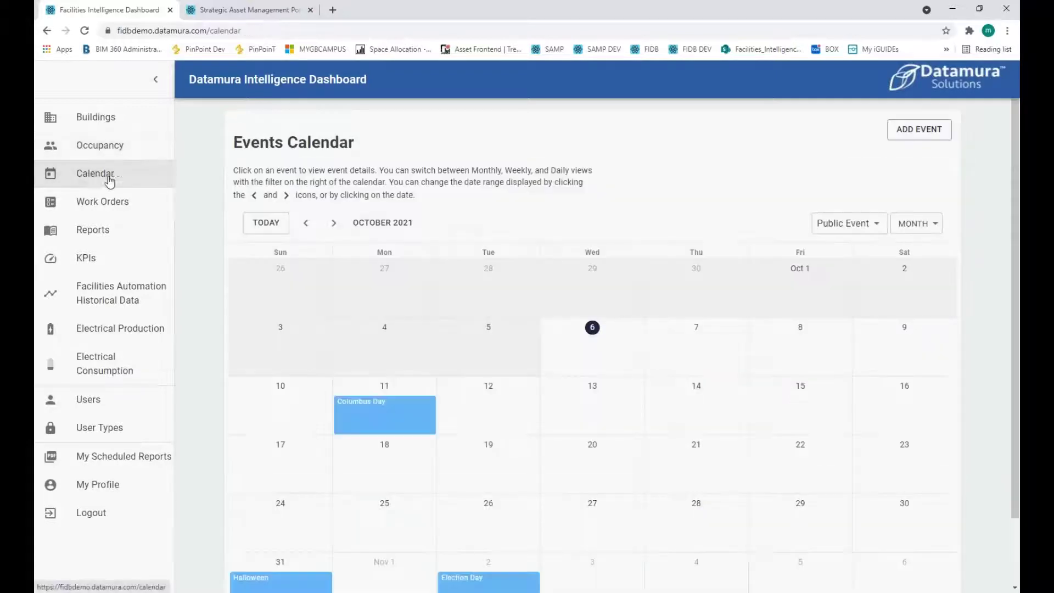
click(846, 224)
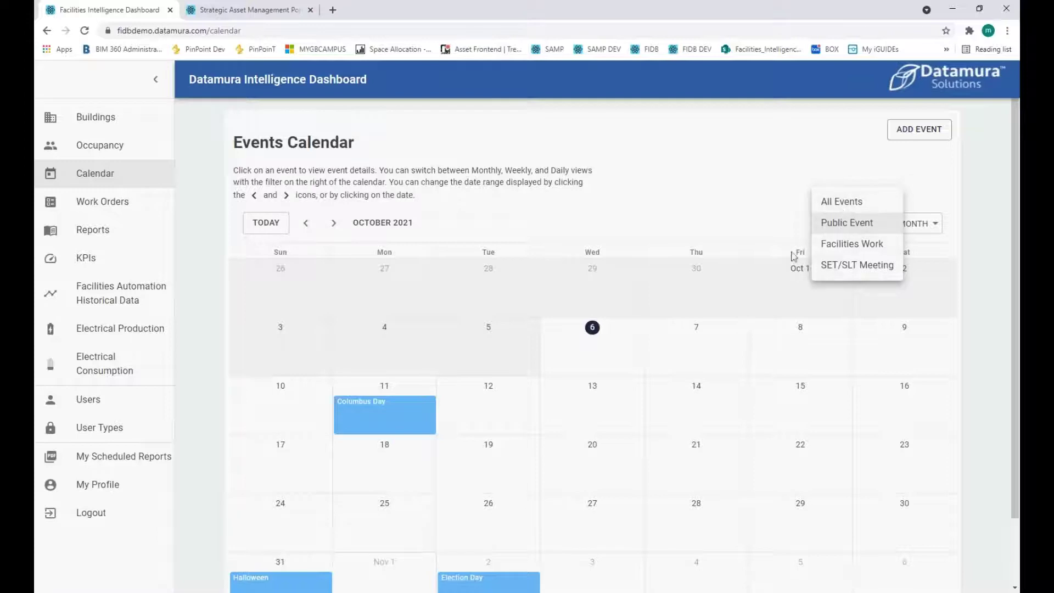
click(761, 185)
scroll(762, 184, down, 1)
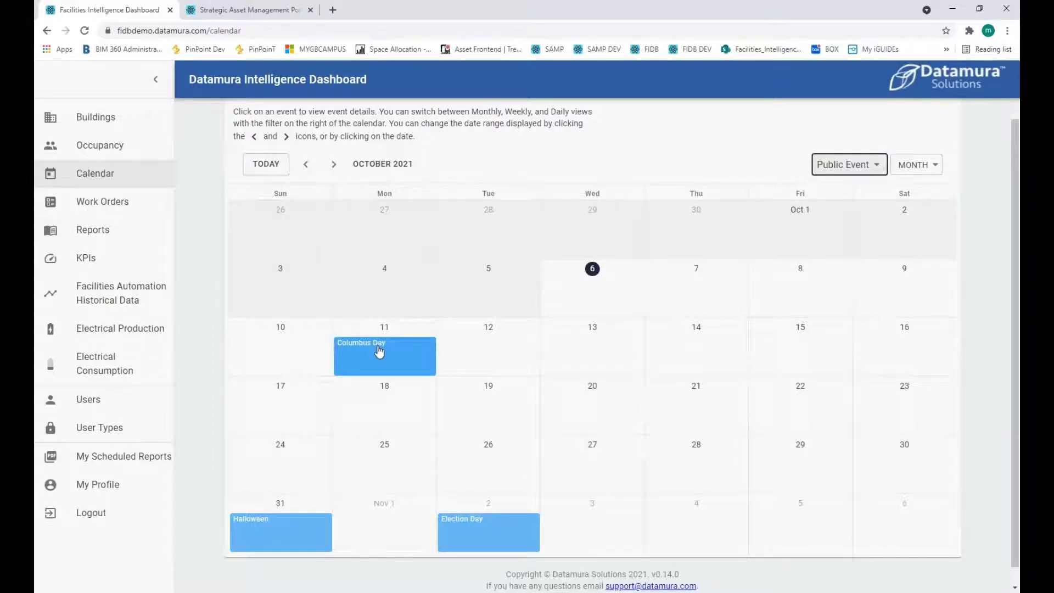
click(832, 170)
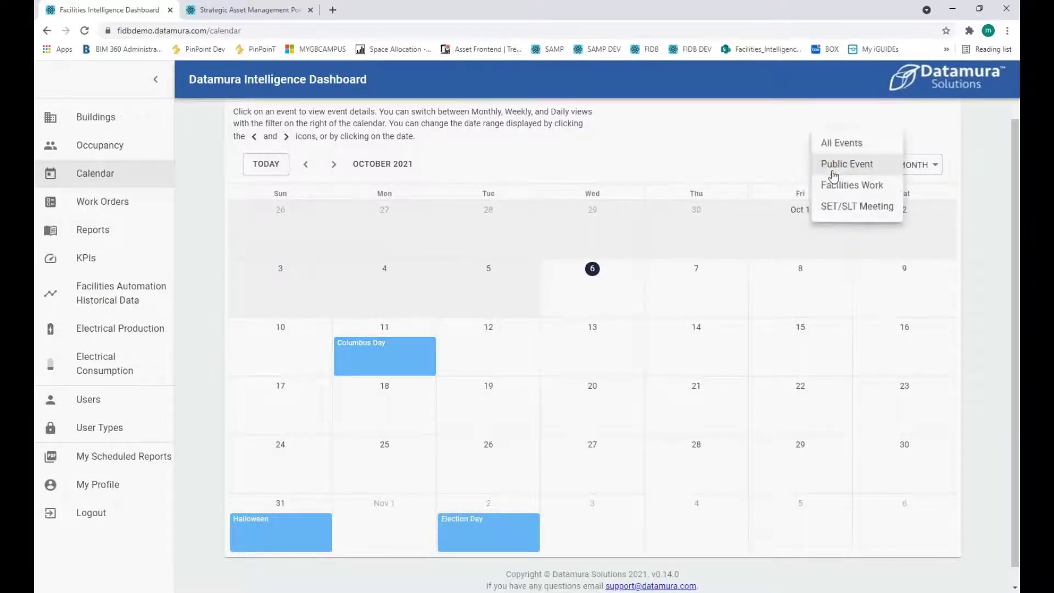
click(841, 144)
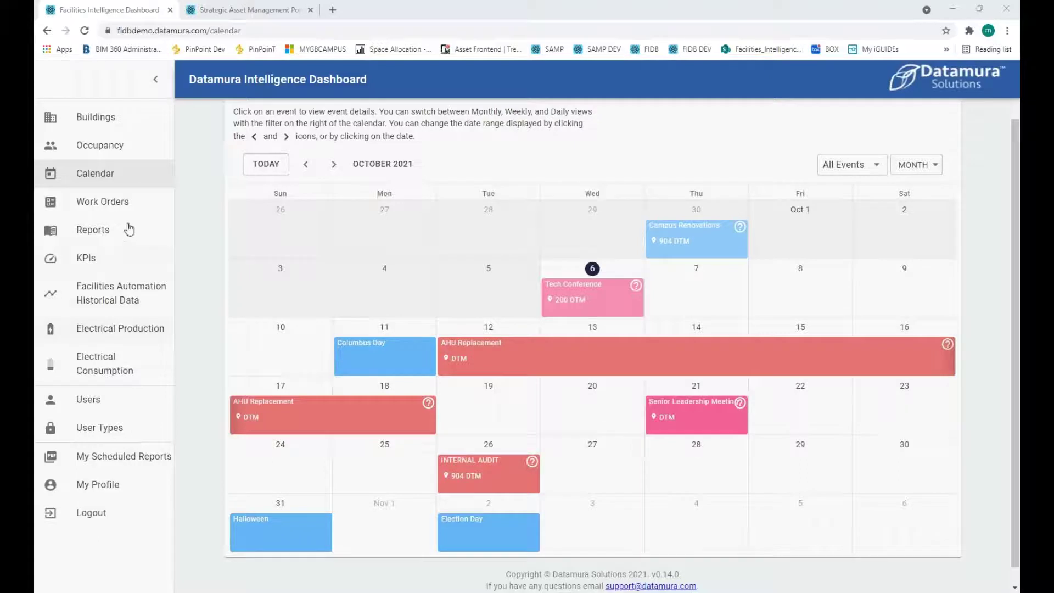
Read last week's work order counts: 7 Maintenance, 4 Non-Scheduled Calibrations, 1 Preventive Maintenance.
click(125, 201)
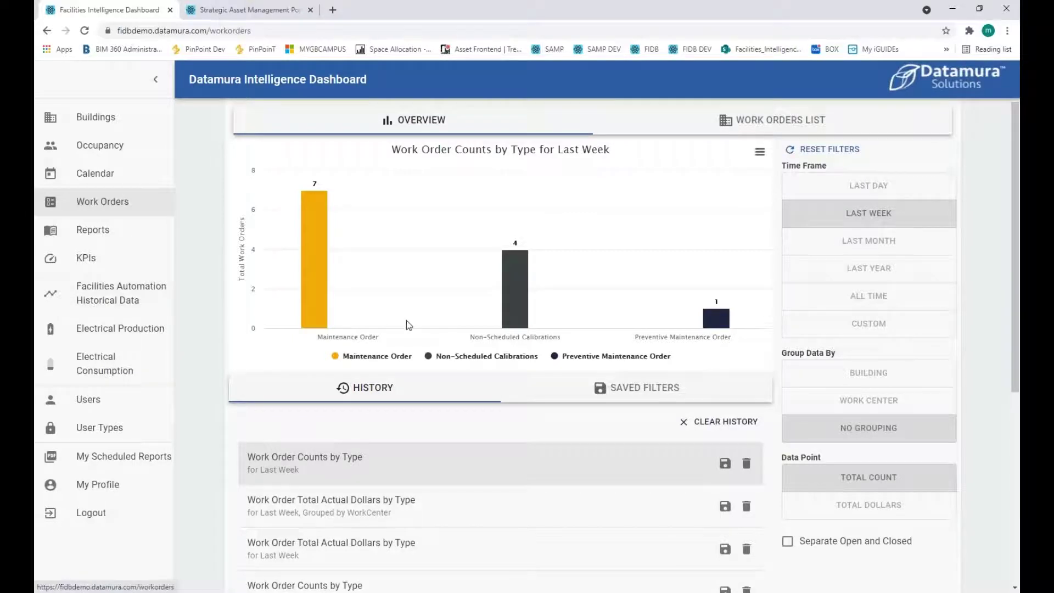
scroll(407, 321, up, 1)
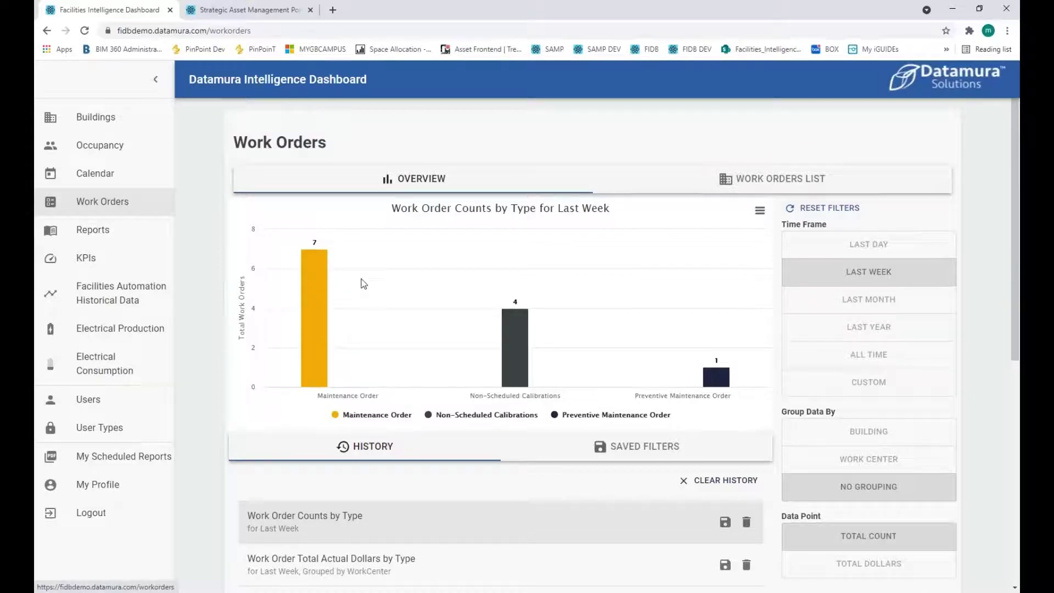
mouse_move(314, 319)
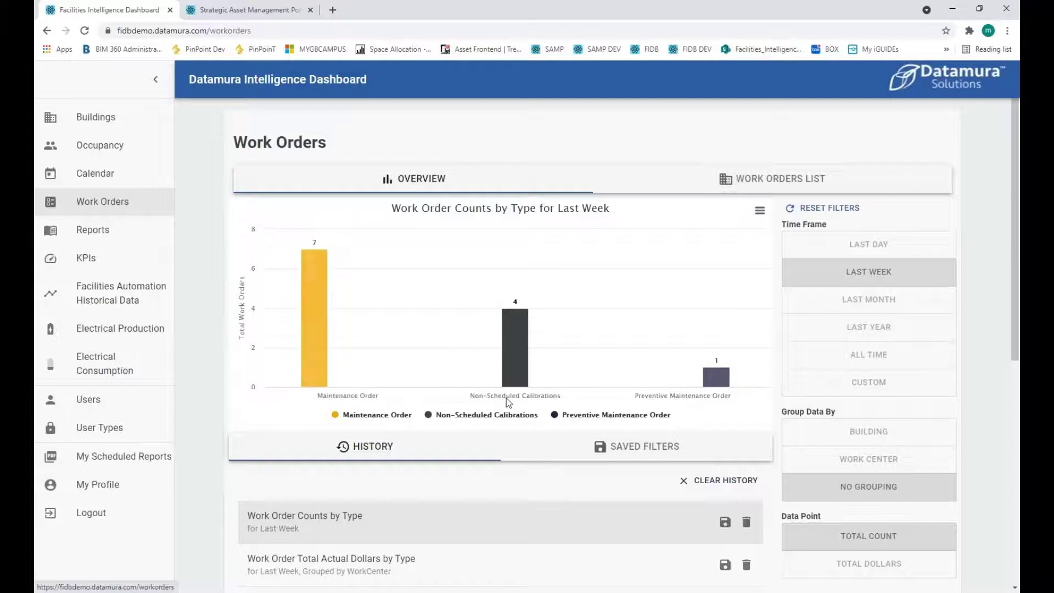
mouse_move(519, 351)
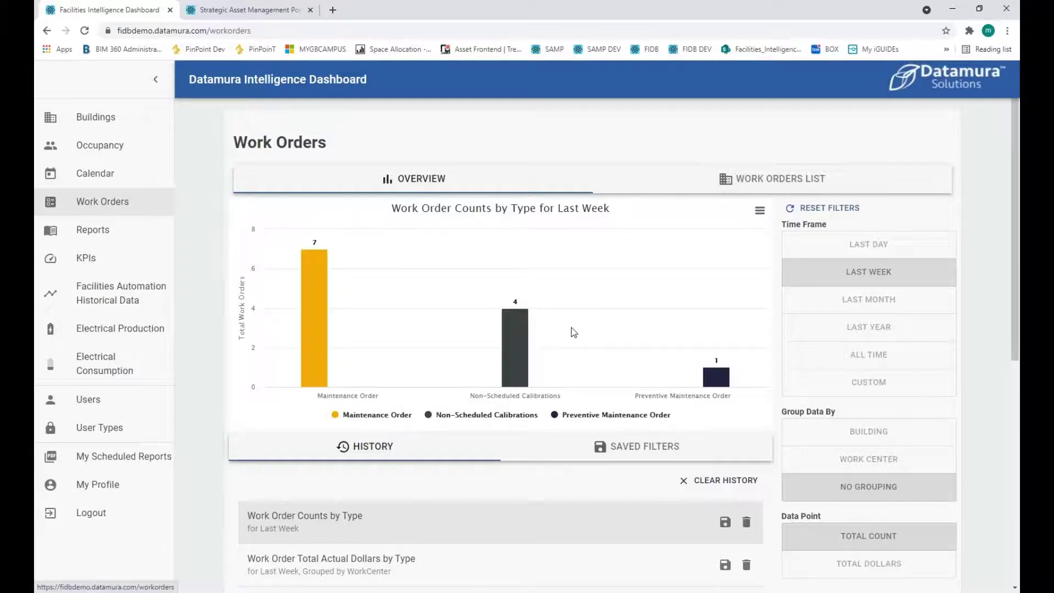
mouse_move(305, 259)
scroll(619, 372, down, 1)
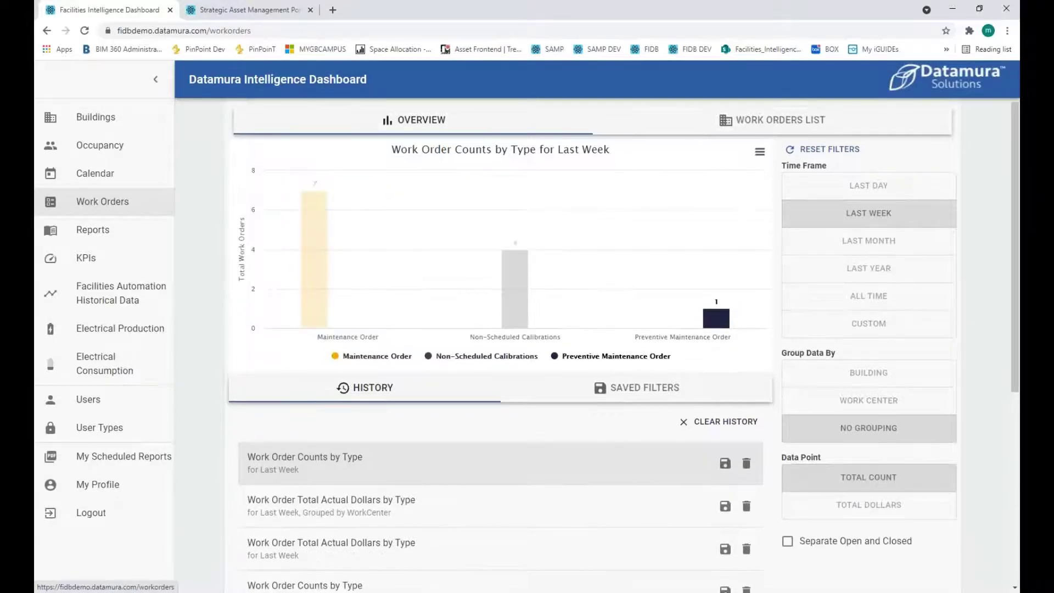
Chart last week's total work order dollars grouped by work center, after briefly trying building.
click(896, 507)
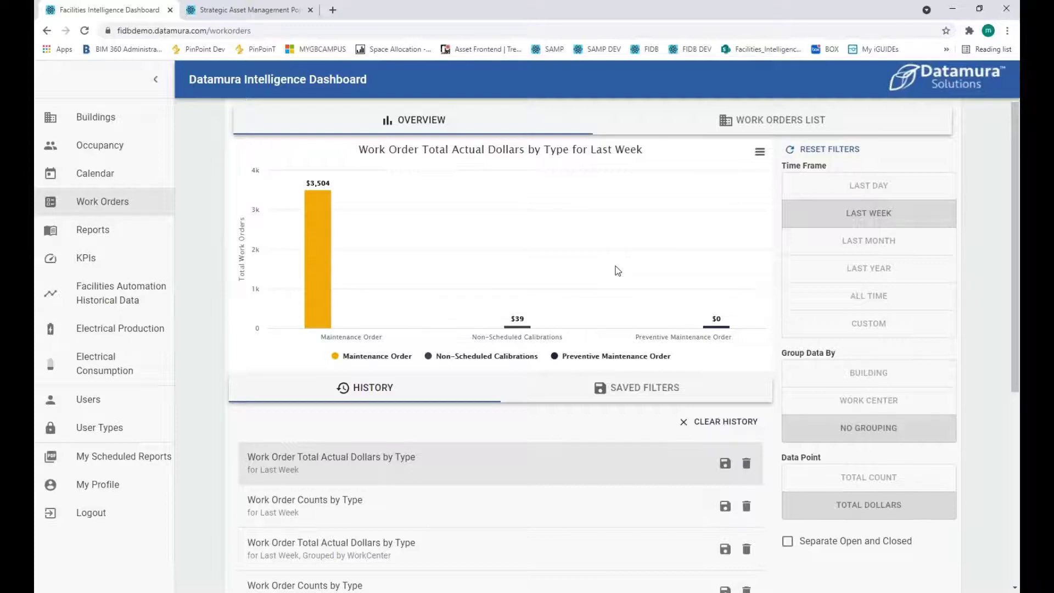
click(903, 409)
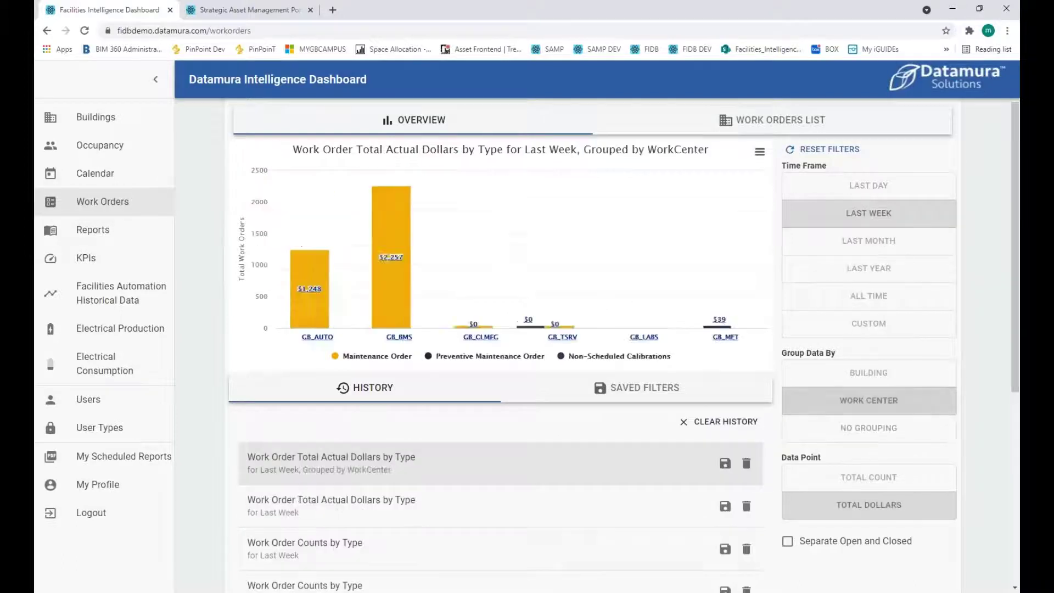
click(903, 382)
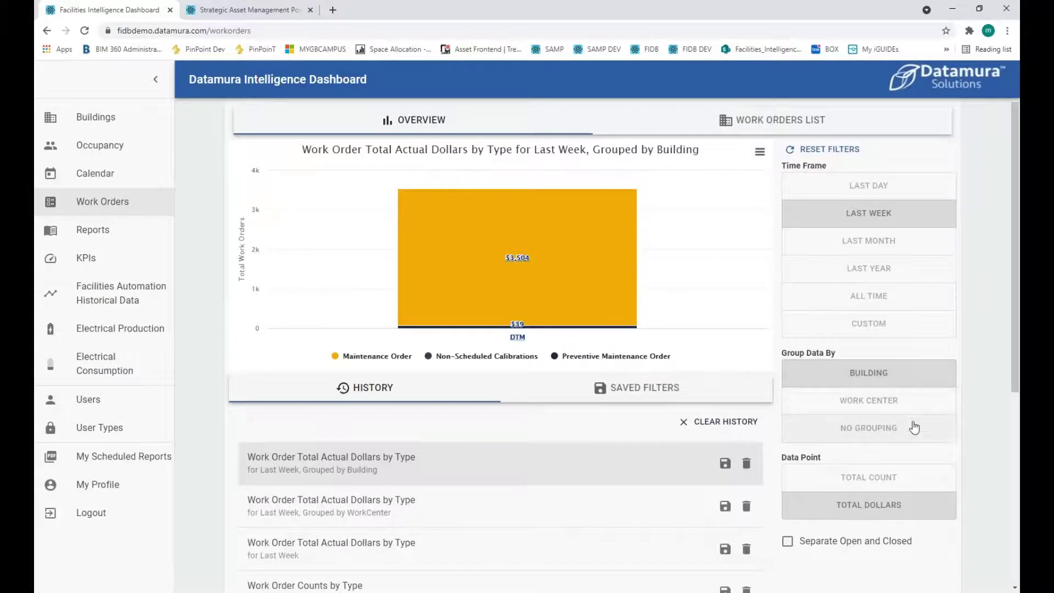
click(885, 401)
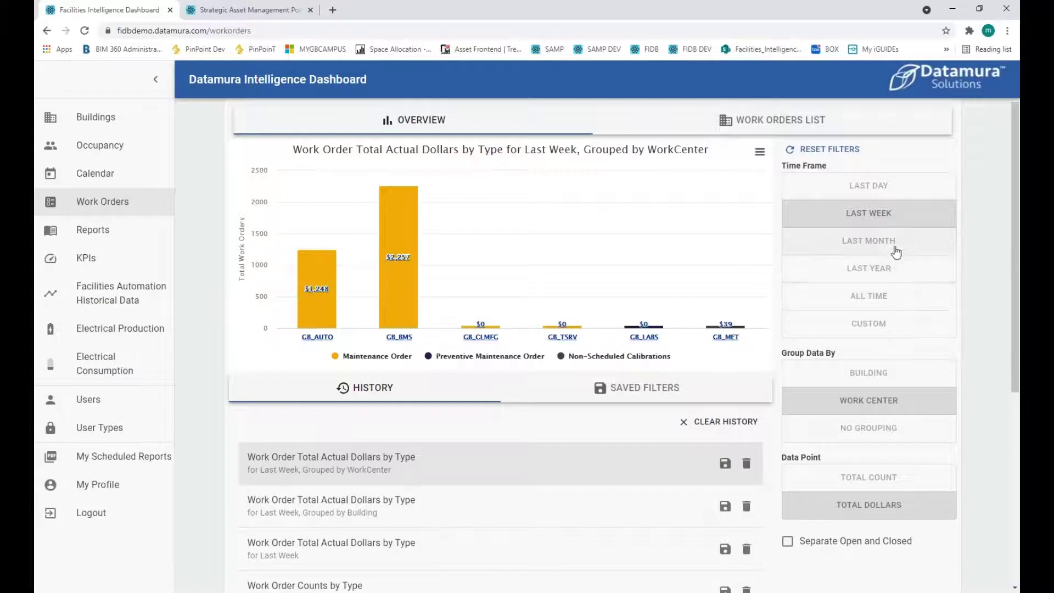
Switch the dollar chart to last month and bring up the Work Orders List.
click(894, 248)
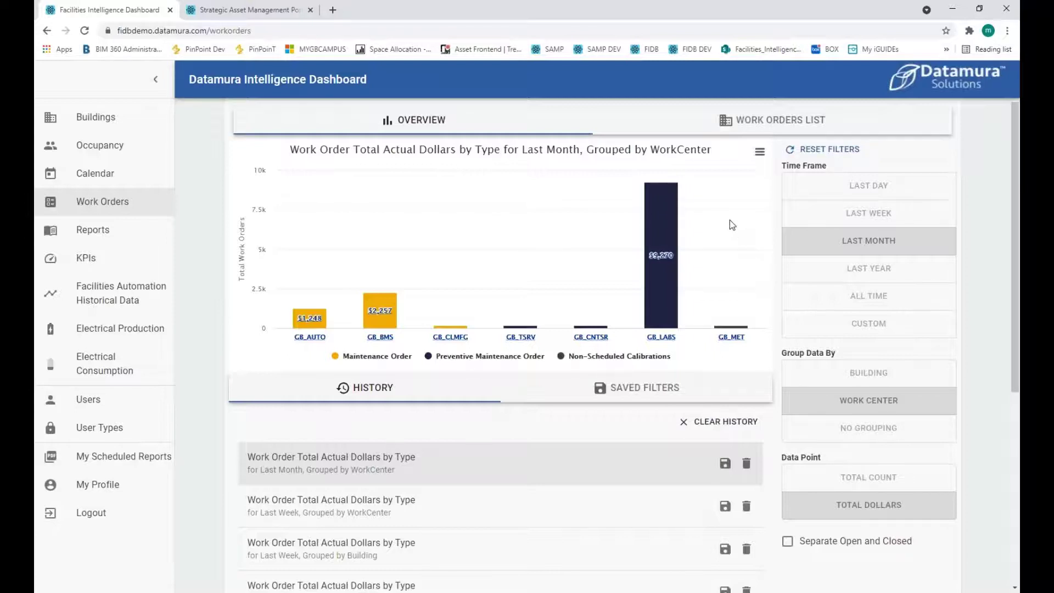
click(731, 120)
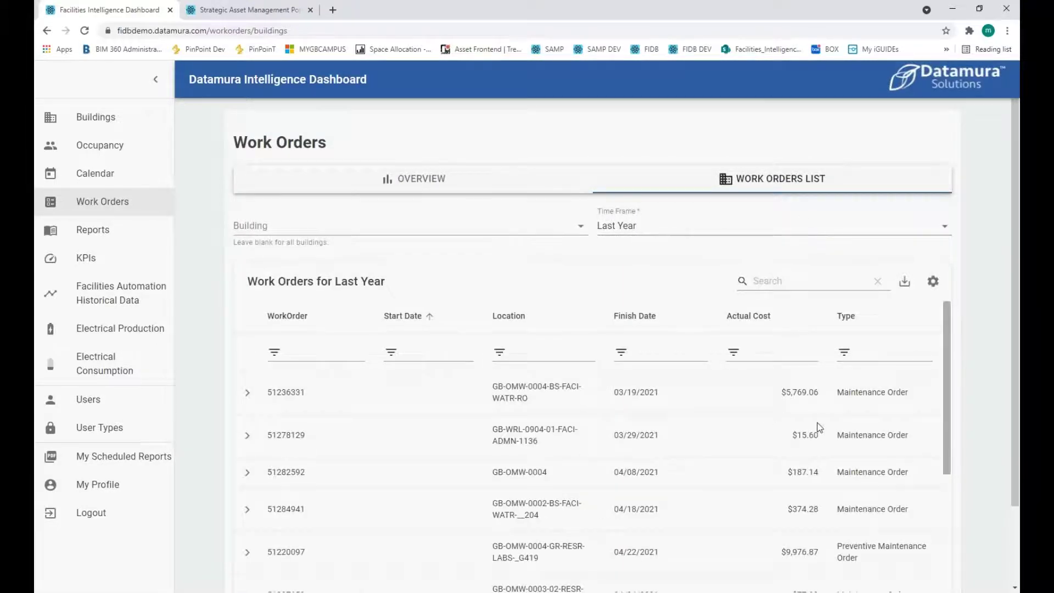
scroll(651, 436, down, 1)
scroll(426, 382, up, 1)
click(249, 392)
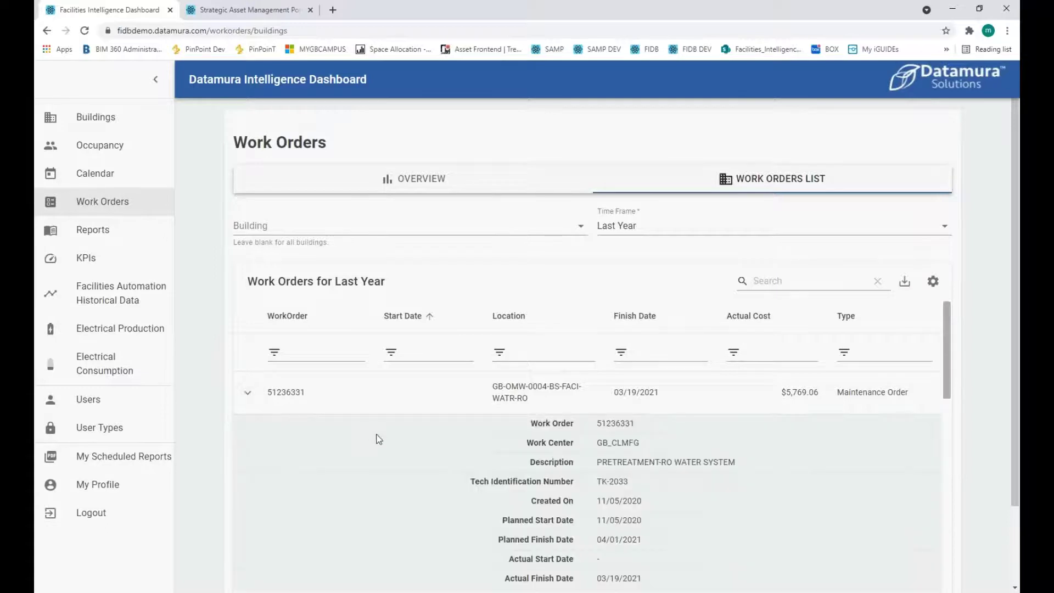
scroll(379, 434, down, 1)
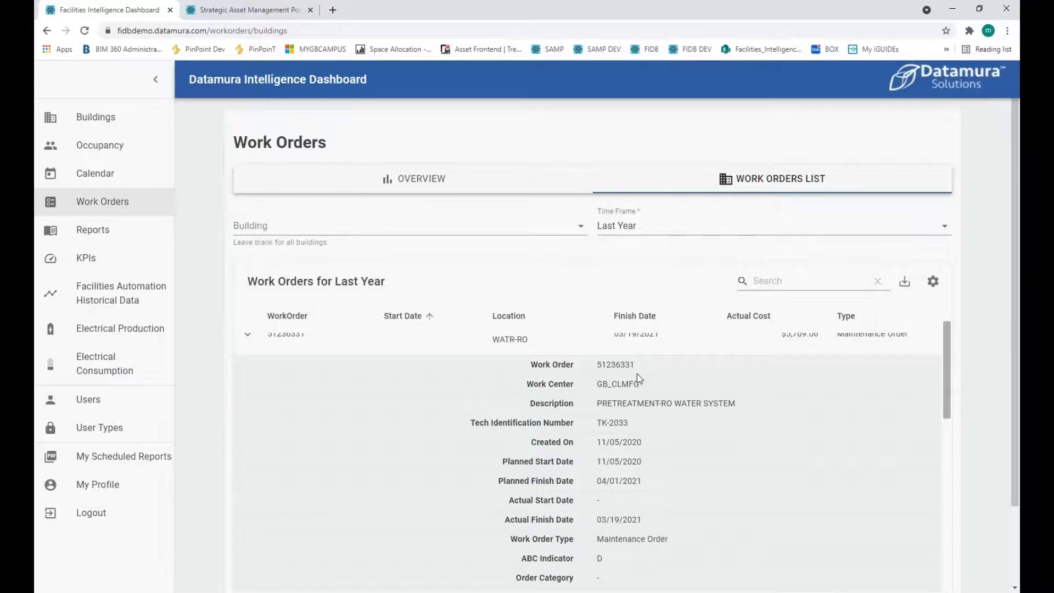
click(247, 337)
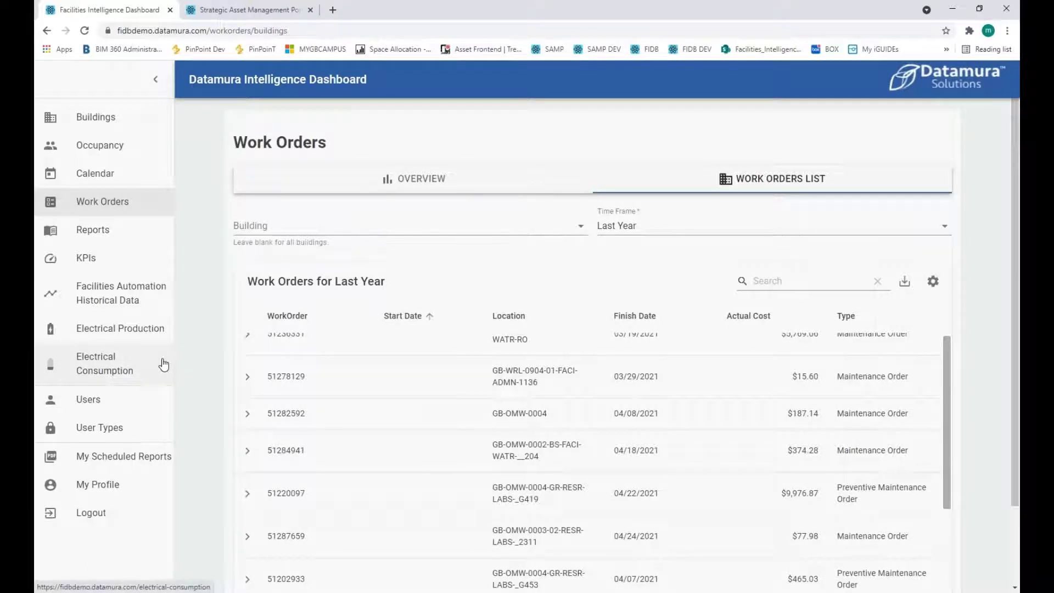
Chart electrical consumption for last month grouped daily, then return to the Occupancy page.
click(144, 361)
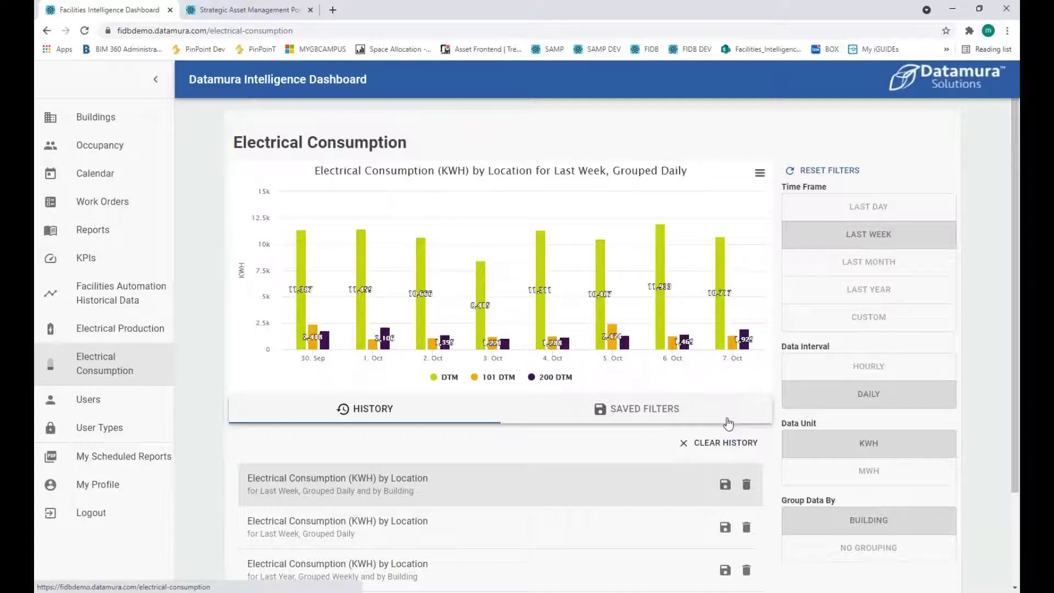
mouse_move(725, 301)
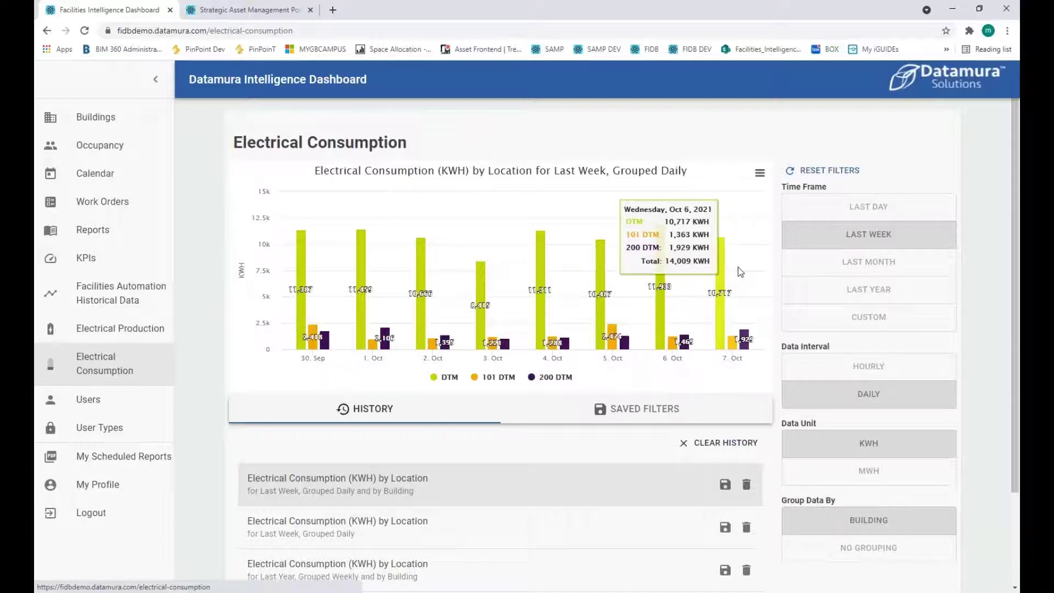
click(832, 272)
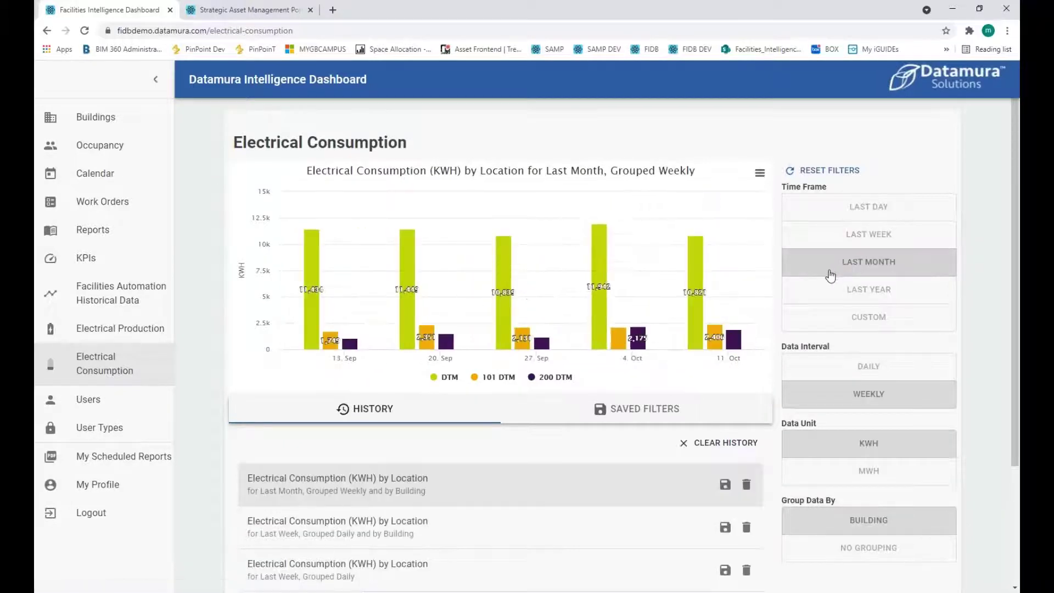
click(911, 376)
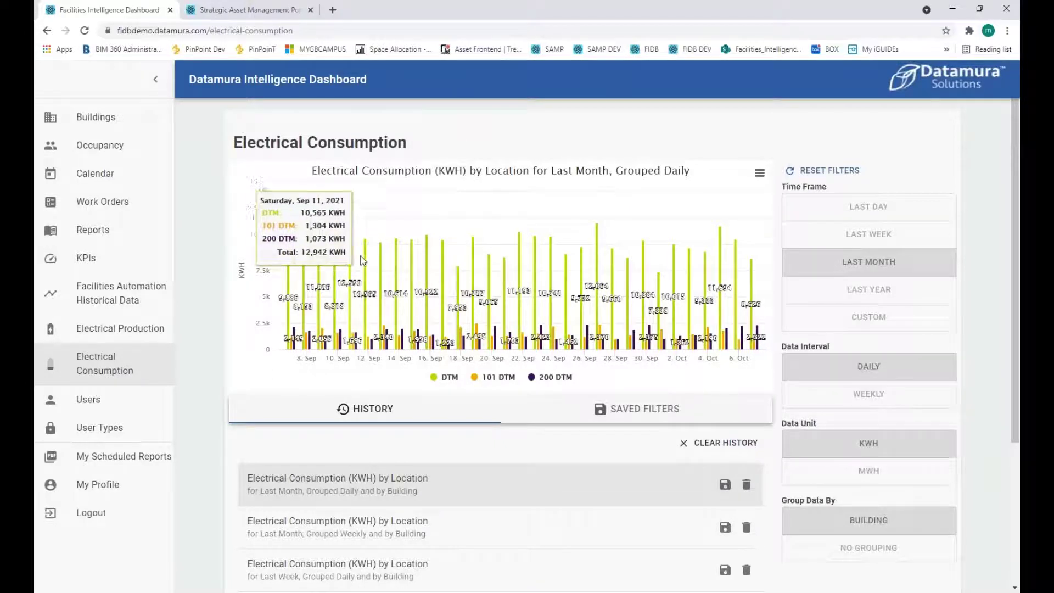
click(95, 142)
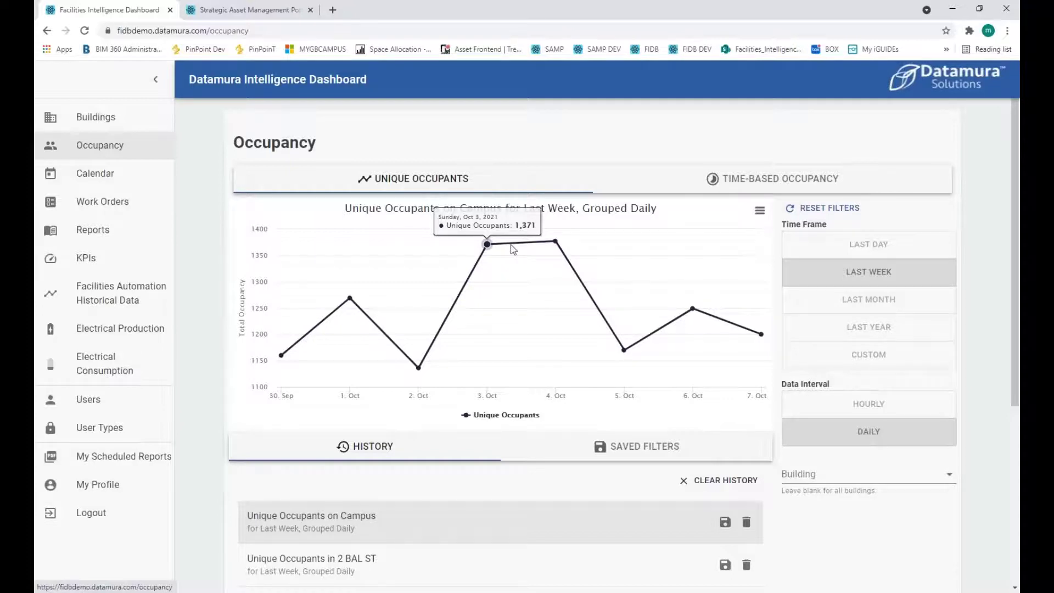
Return to Electrical Consumption, showing last week's daily consumption by building.
click(134, 372)
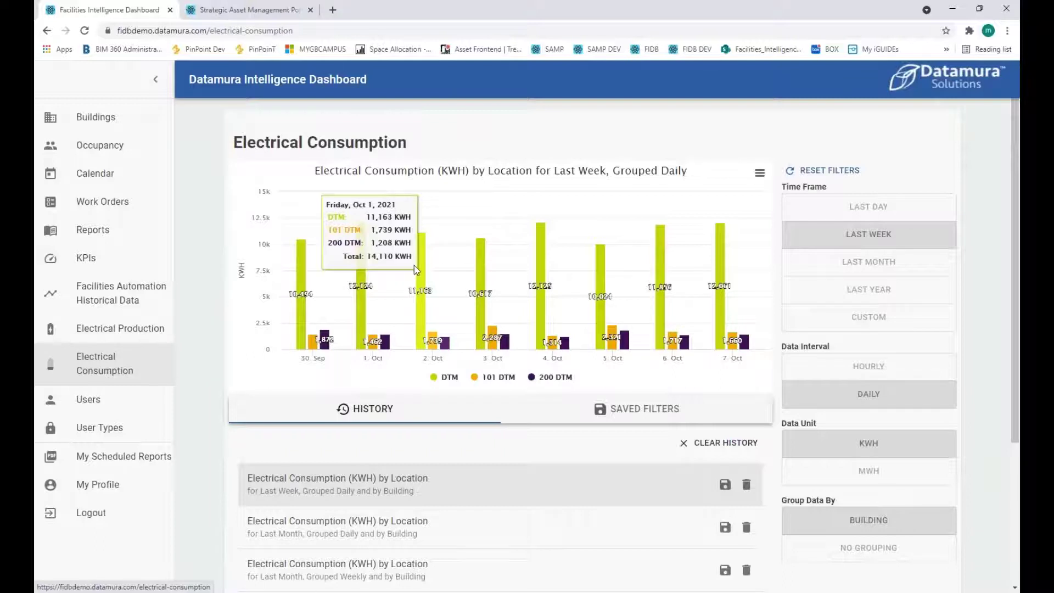
Chart last week's daily CHP production by device and read October 6's 3,625 KWH total.
click(155, 329)
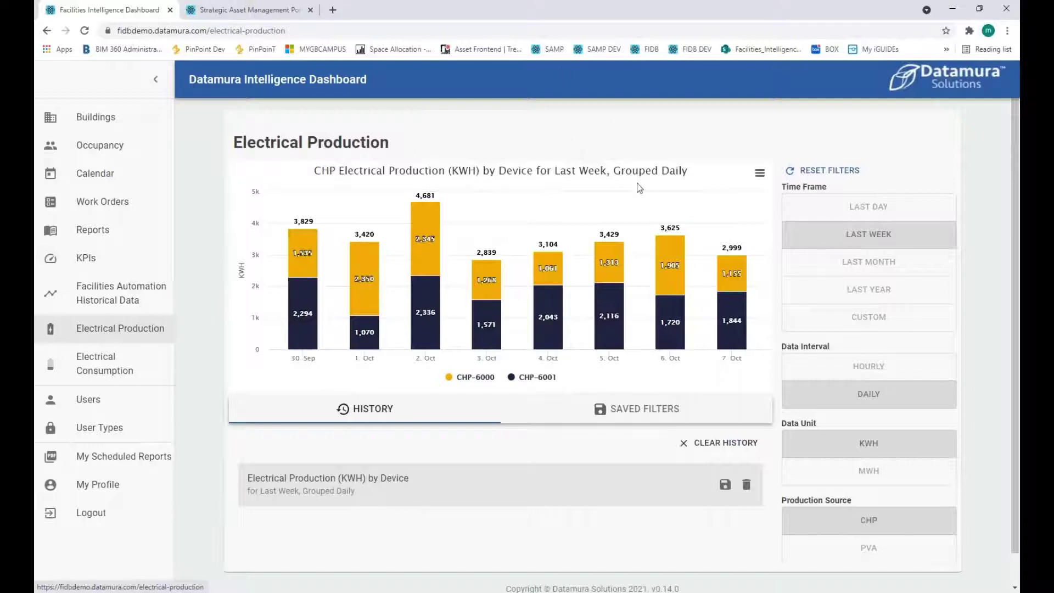
mouse_move(696, 242)
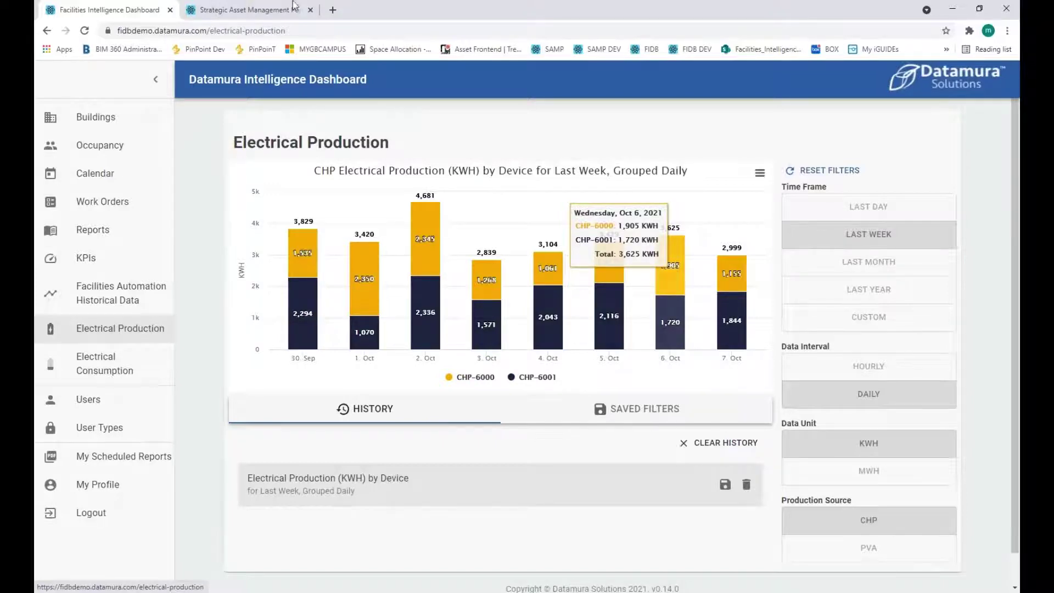
Review tank TK-1000's Facilities Data chart: last week's Water Temp, flow rates, Water Level and Head Pressure.
click(219, 7)
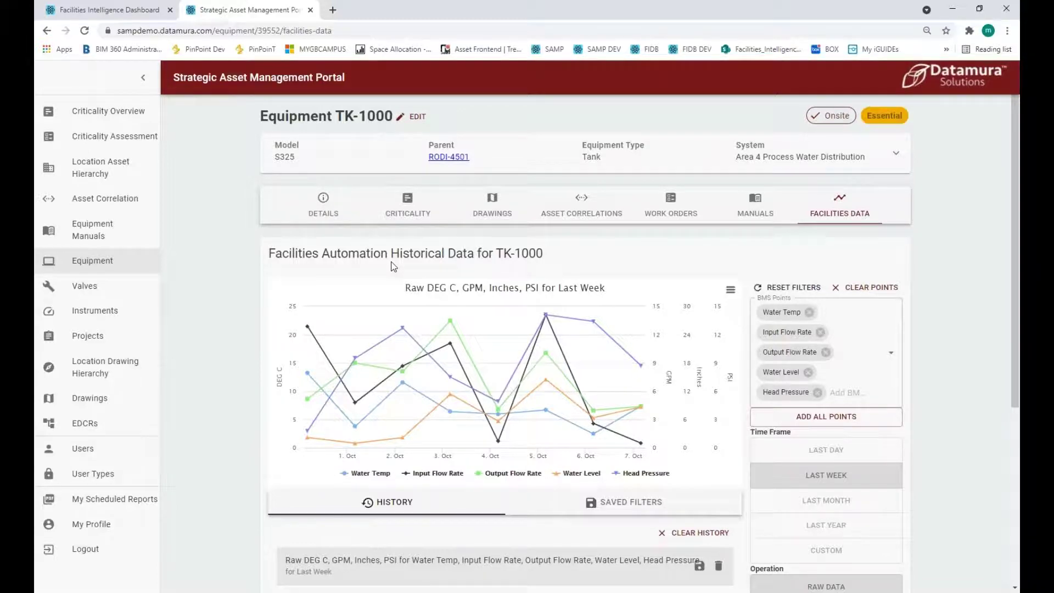
scroll(321, 381, down, 2)
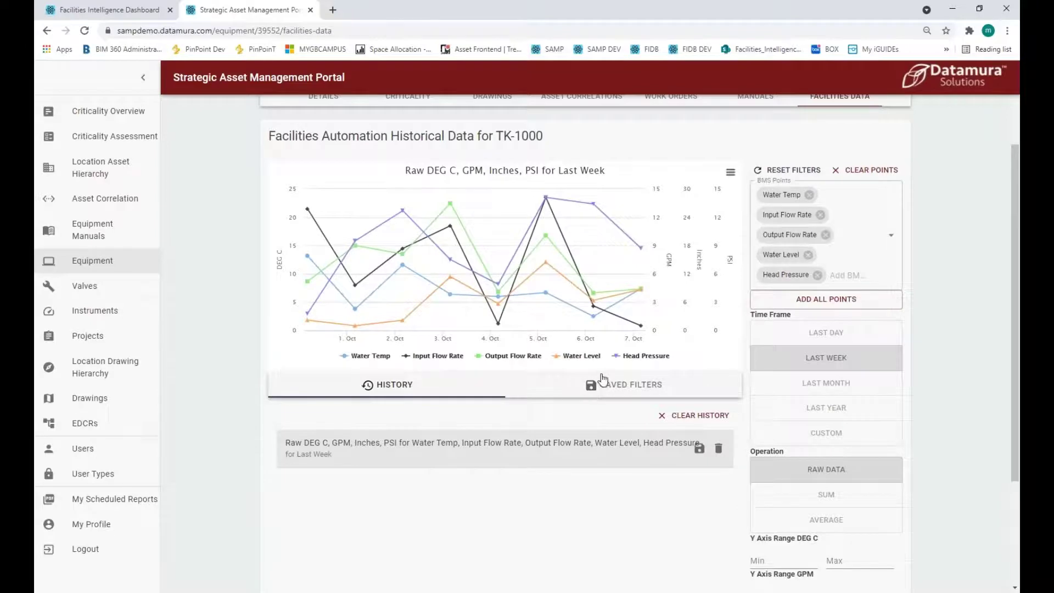
scroll(615, 343, up, 1)
scroll(618, 337, up, 1)
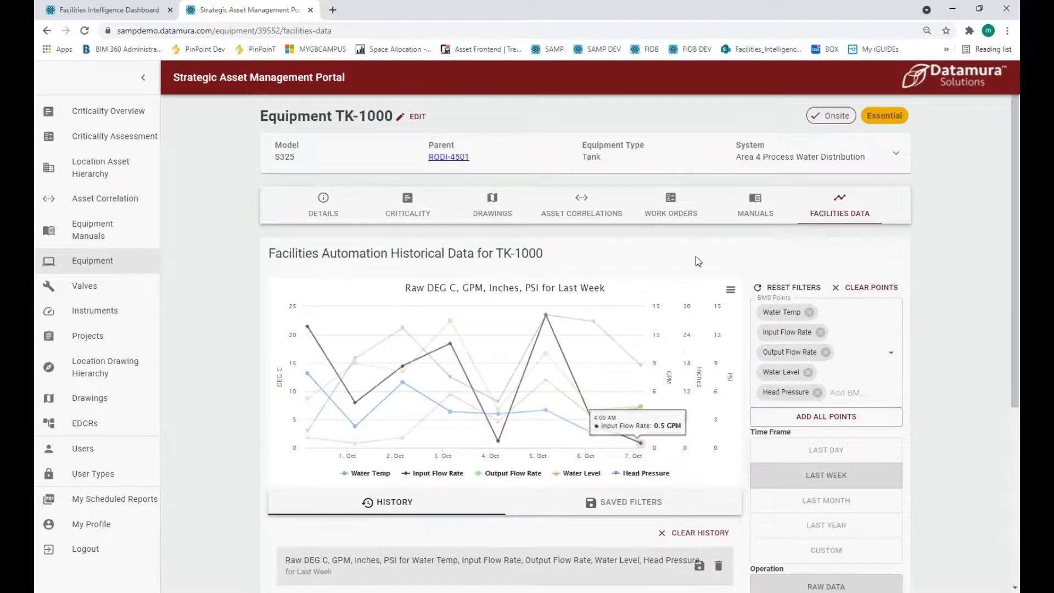
Show TK-1000's work orders, with breakdown MTTR 1.92 hours and average maintenance cost $359.97.
click(684, 202)
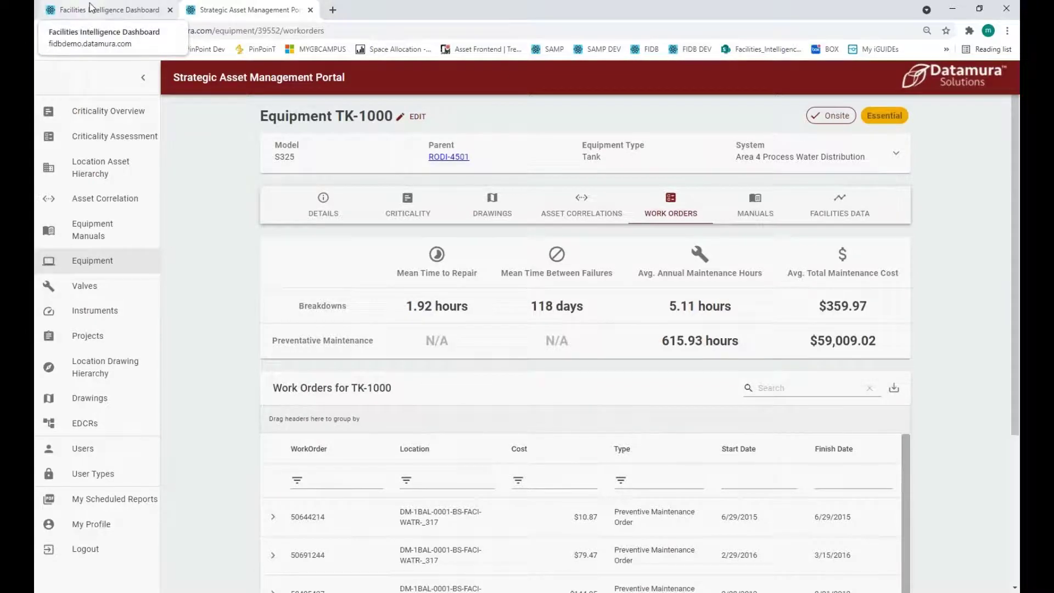
Return to the daily Electrical Production chart, which peaks at 4,681 KWH on October 2.
click(92, 7)
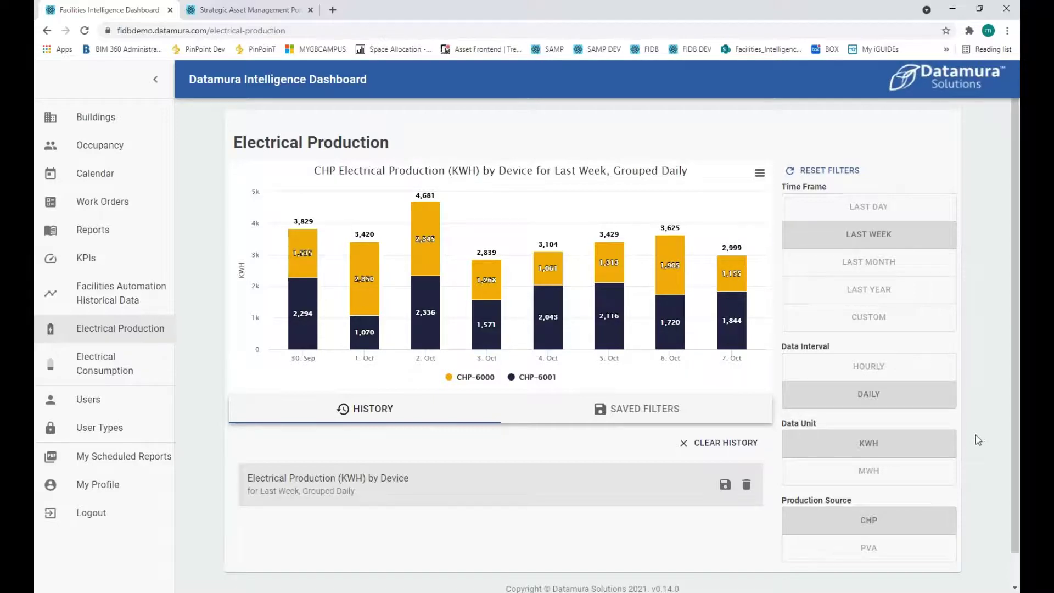
Show the KPIs Open Work Orders table weekly, then regroup it monthly.
click(91, 254)
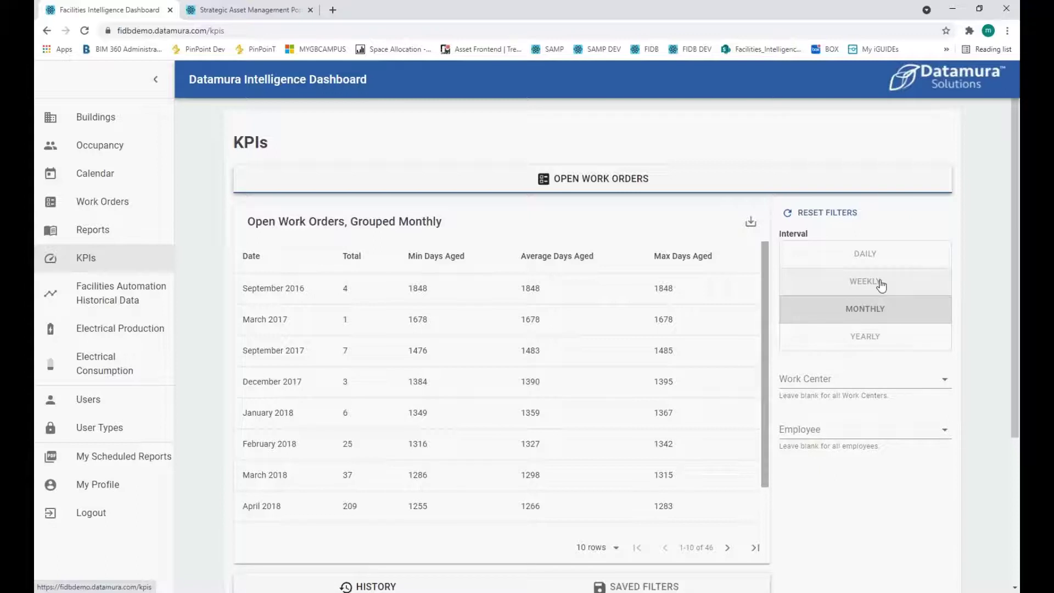
click(904, 286)
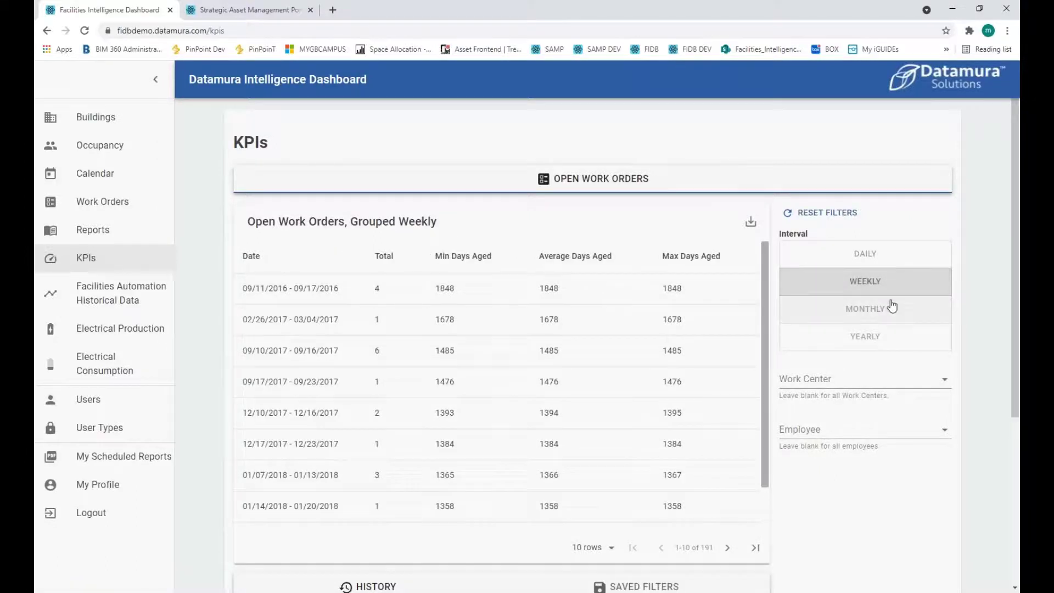
click(892, 309)
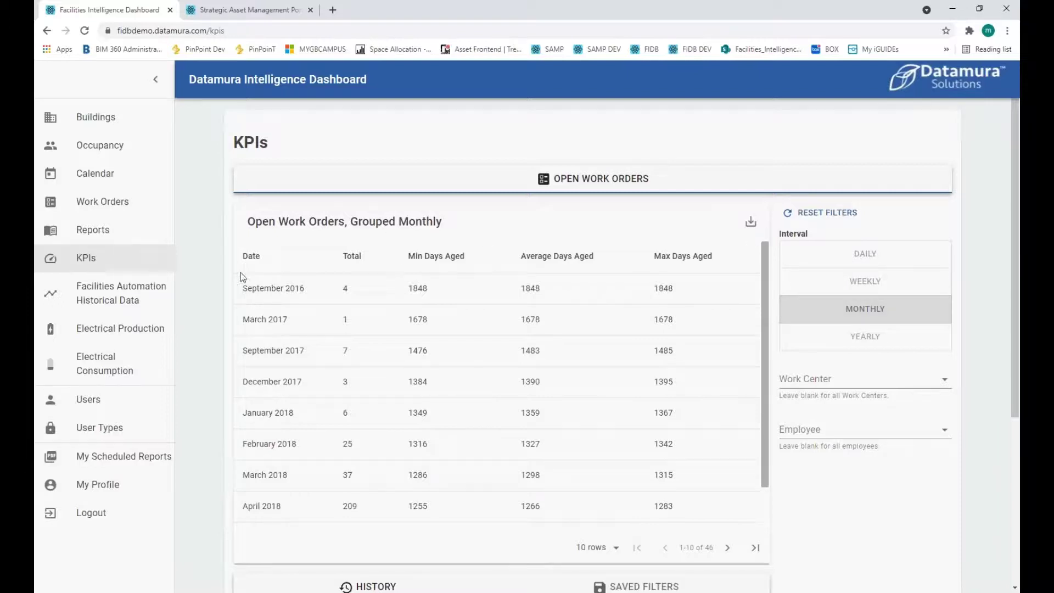
Show the CHP Performance report on the Reports page with a Last Week time frame.
click(133, 241)
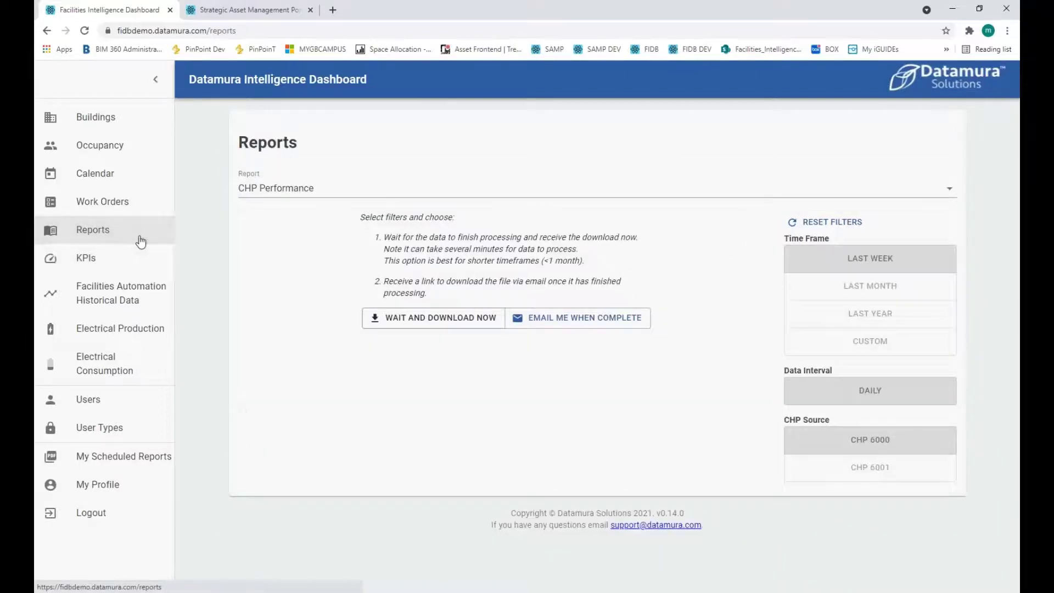